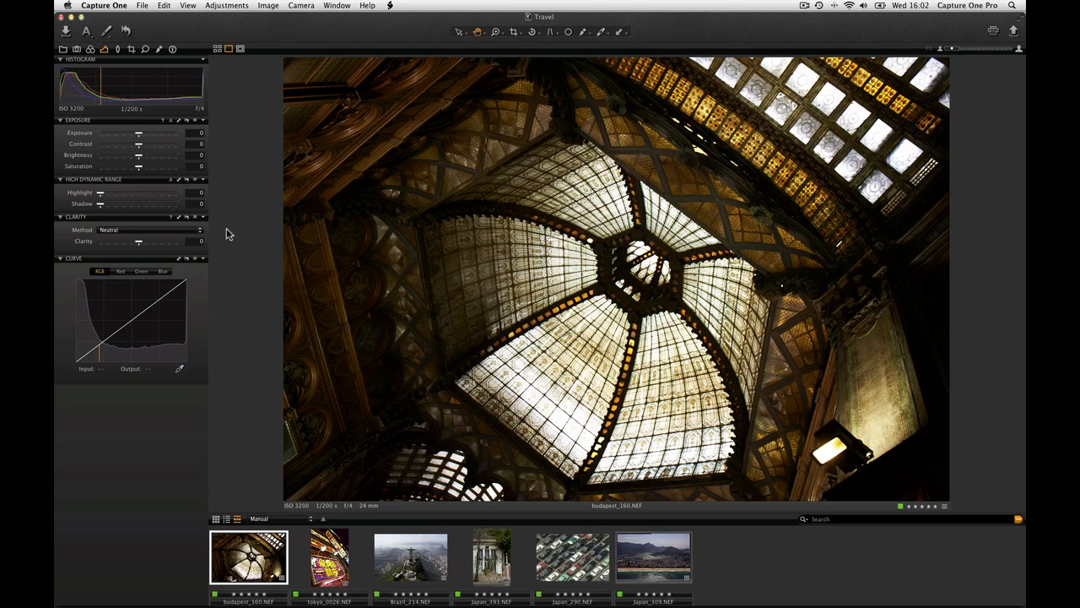
Set HDR Highlight to 100 and Shadow to 17 on the Budapest ceiling photo, checking detail at 100%.
left_click_drag(101, 193, 176, 193)
left_click_drag(101, 204, 115, 204)
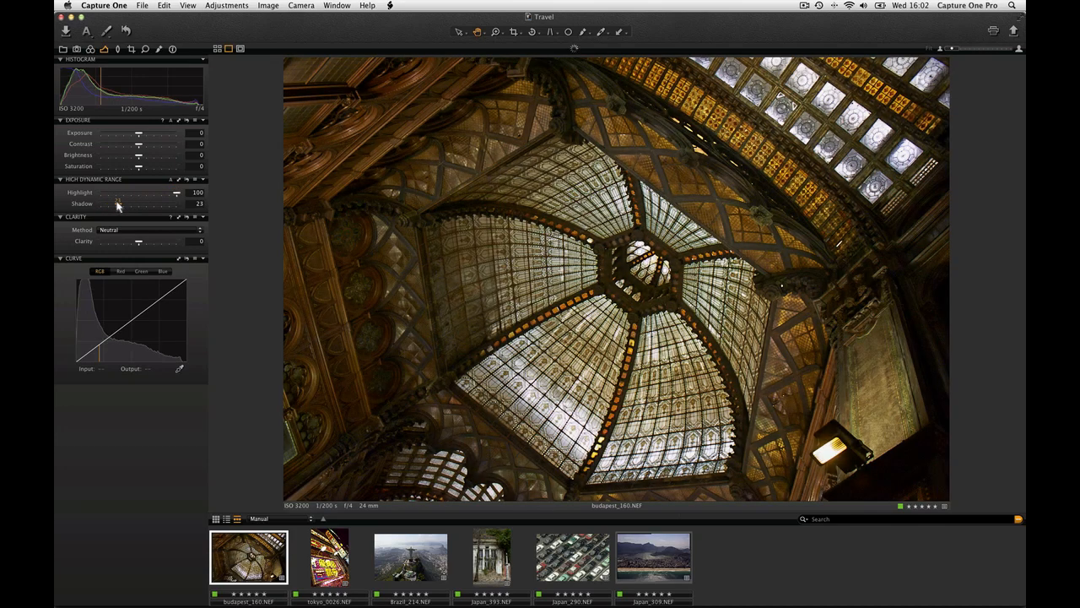
double_click(516, 257)
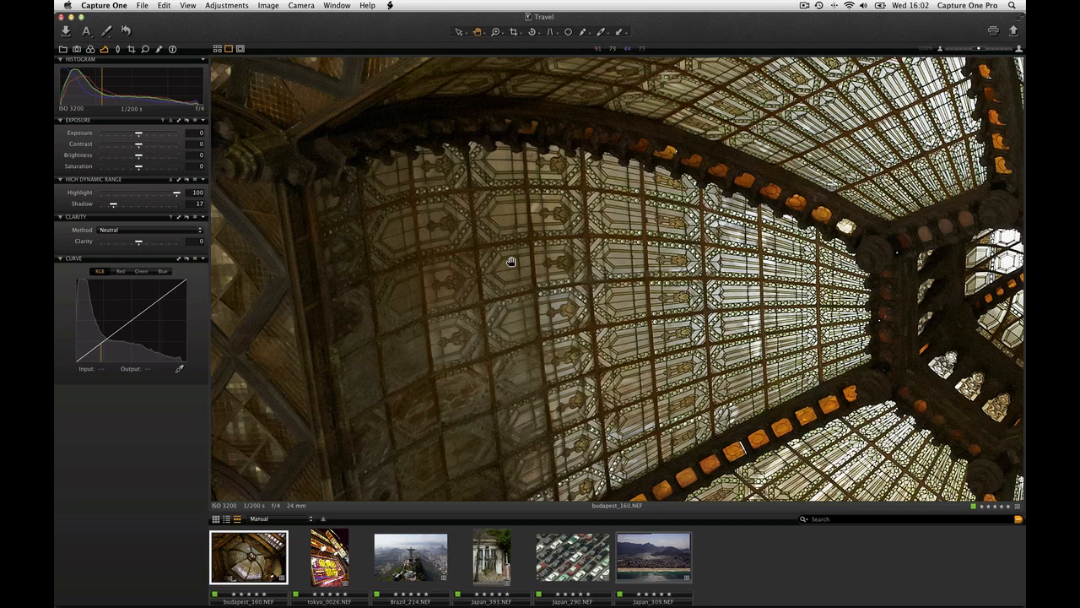
double_click(510, 262)
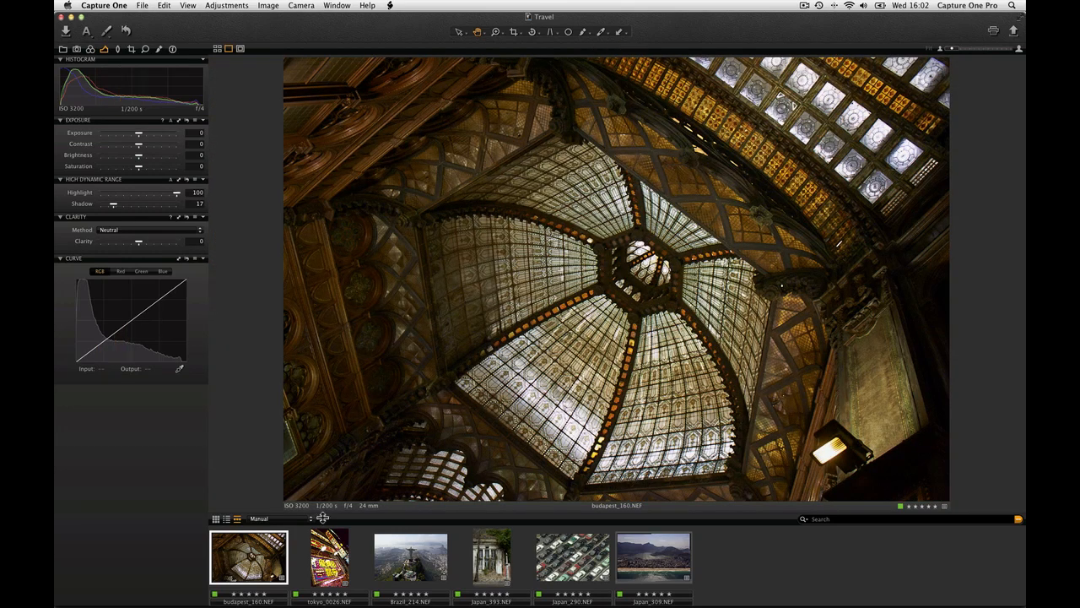
On tokyo_0026, set Noise Reduction Luminance to 48 and Color to 51.
left_click(329, 552)
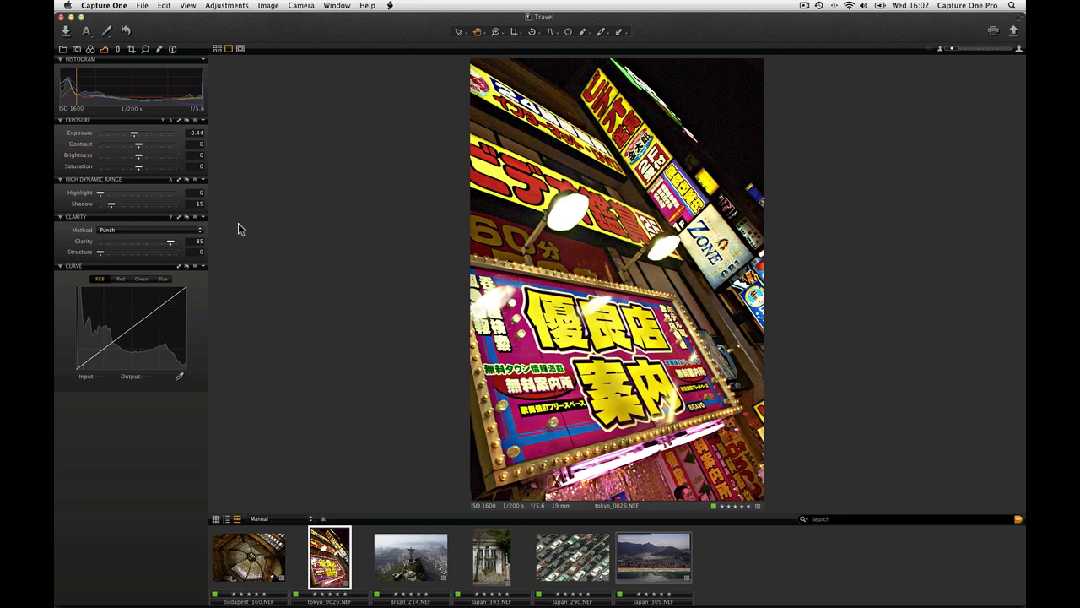
left_click(145, 49)
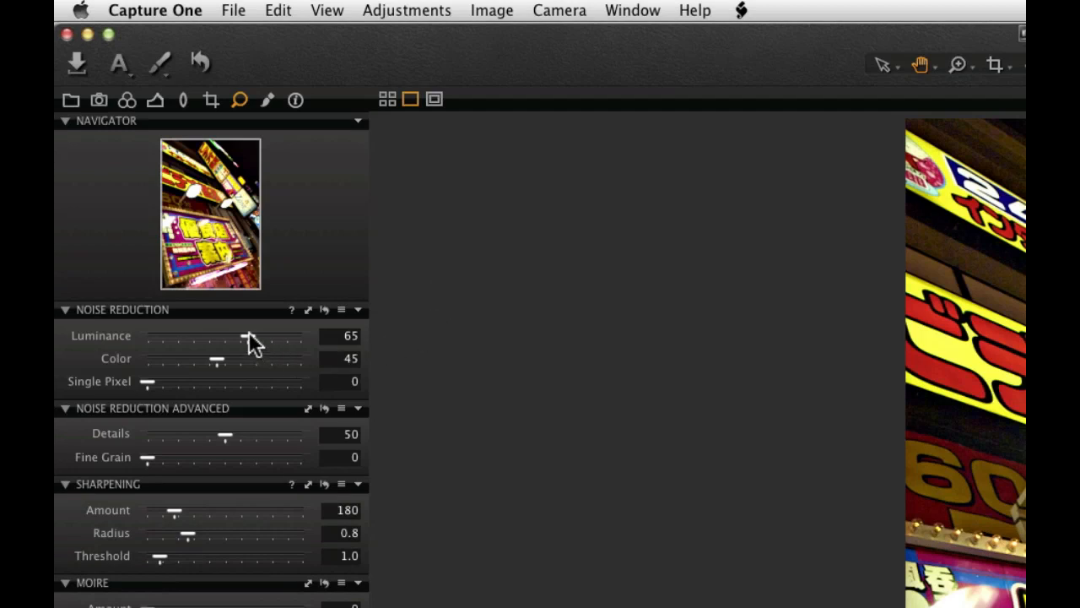
left_click_drag(248, 338, 223, 337)
left_click_drag(221, 361, 233, 365)
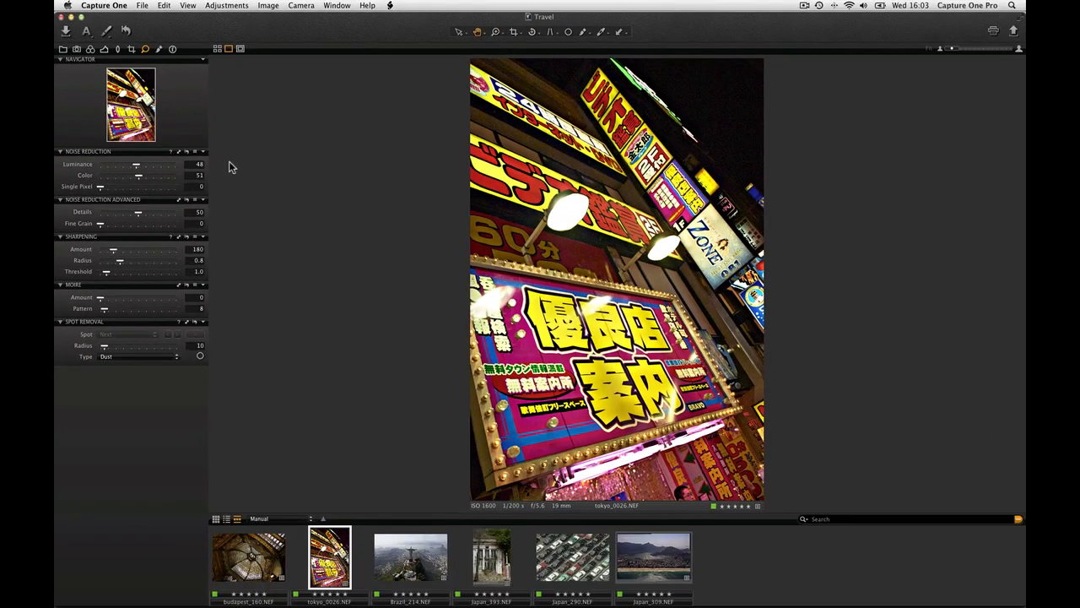
On Brazil_214, lift HDR Shadow to 26 and recover Highlight to 25.
left_click(412, 553)
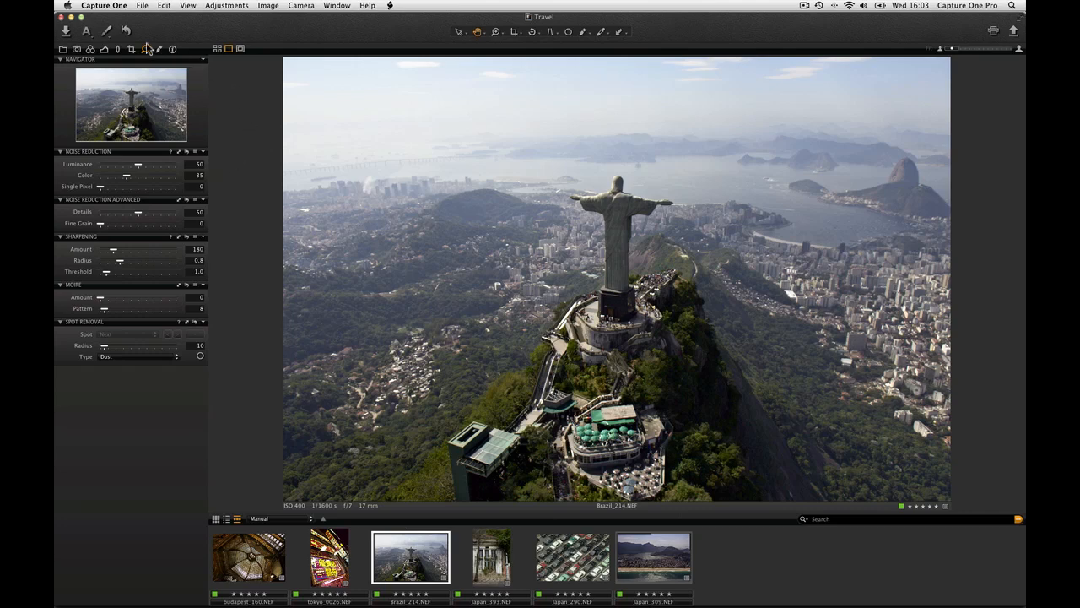
left_click(103, 49)
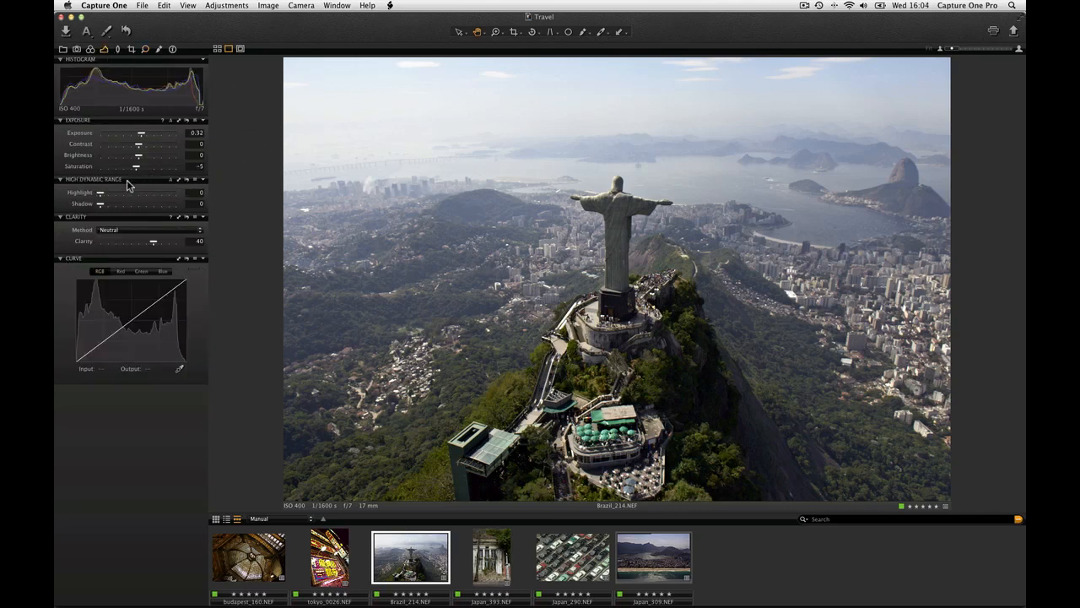
left_click_drag(101, 205, 120, 204)
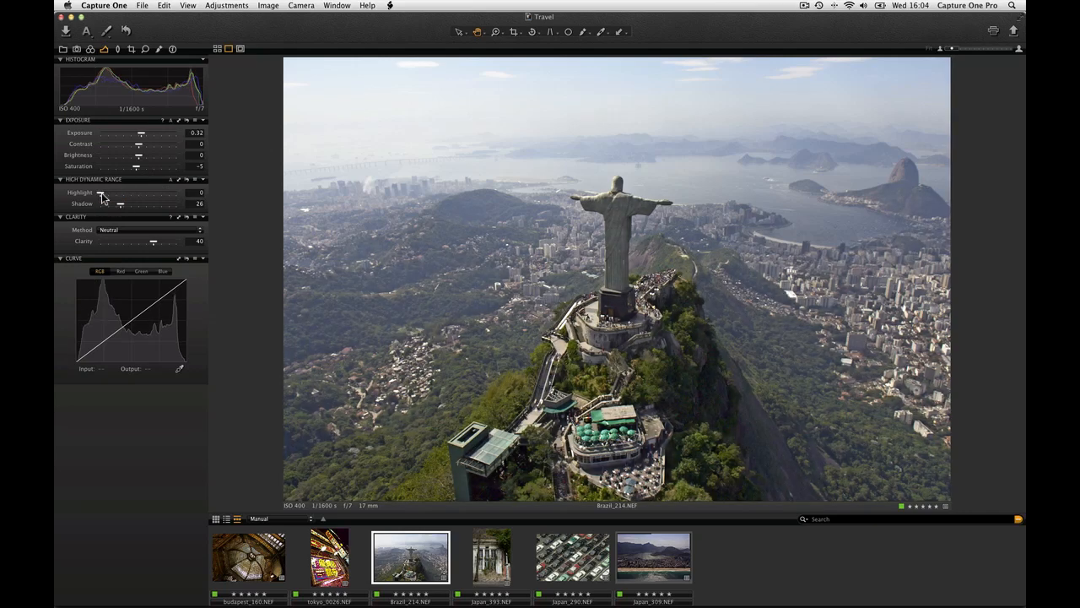
left_click_drag(101, 192, 119, 192)
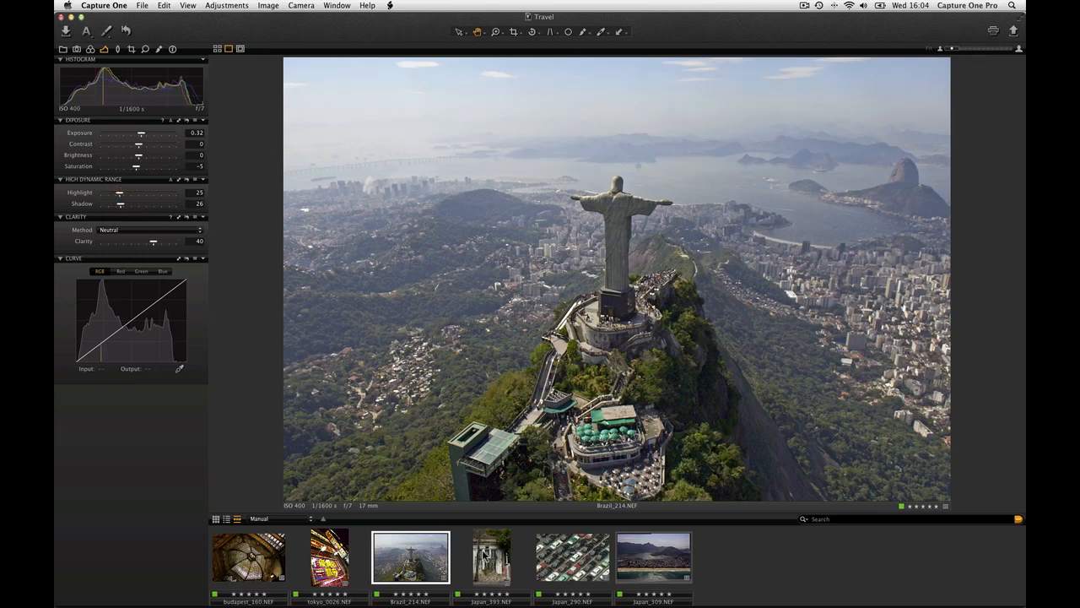
On Japan_393, raise Clarity to 62 and Structure to 48.
left_click(486, 555)
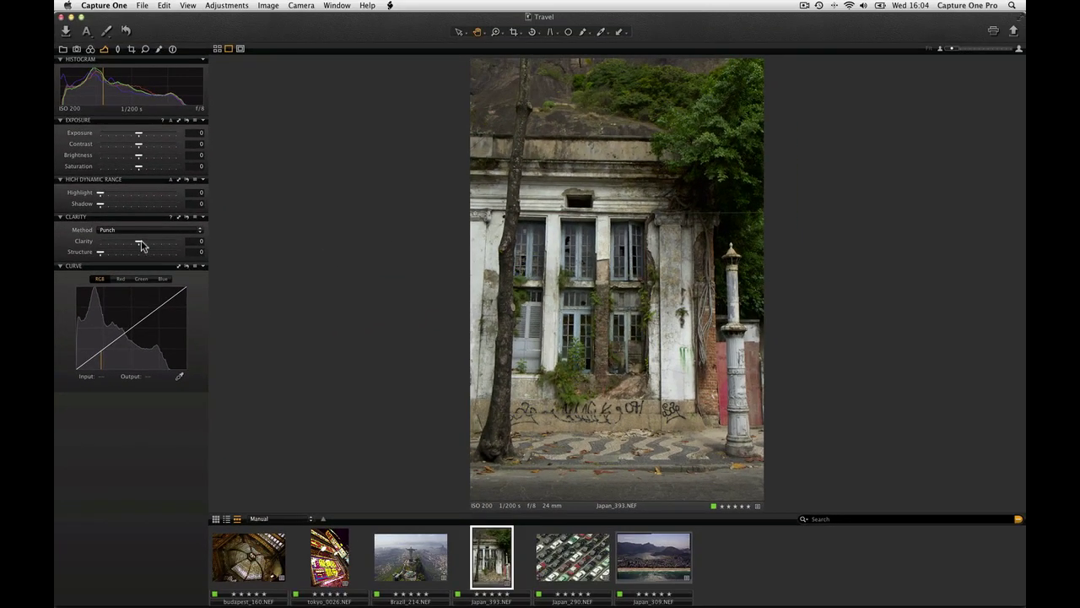
left_click_drag(138, 241, 162, 242)
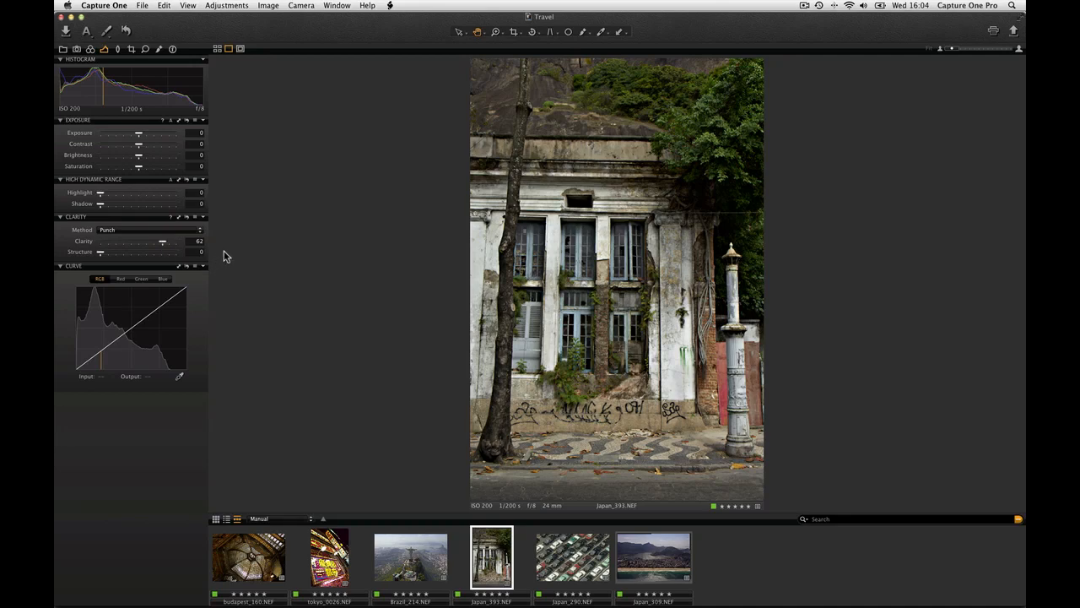
left_click_drag(100, 252, 135, 252)
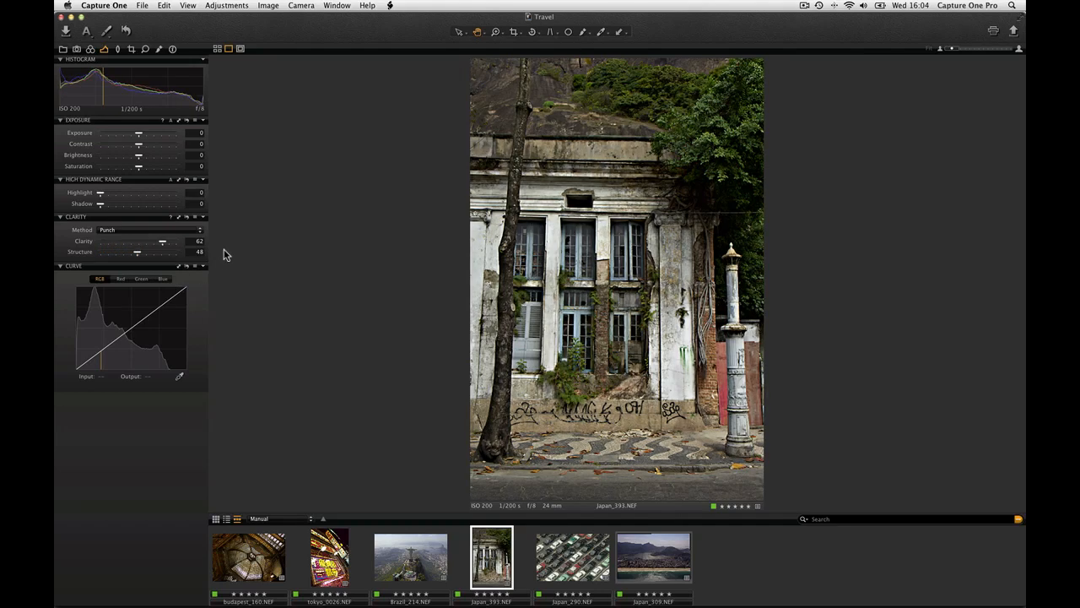
On Japan_290, keep the lens profile and enable Chromatic Aberration and Purple Fringing corrections.
left_click(556, 555)
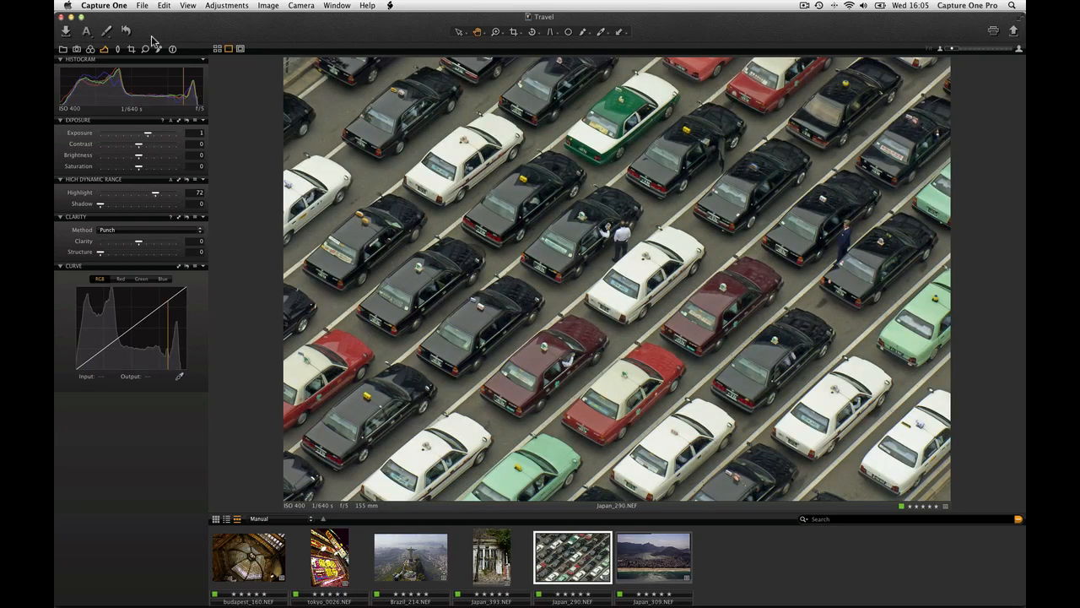
left_click(117, 50)
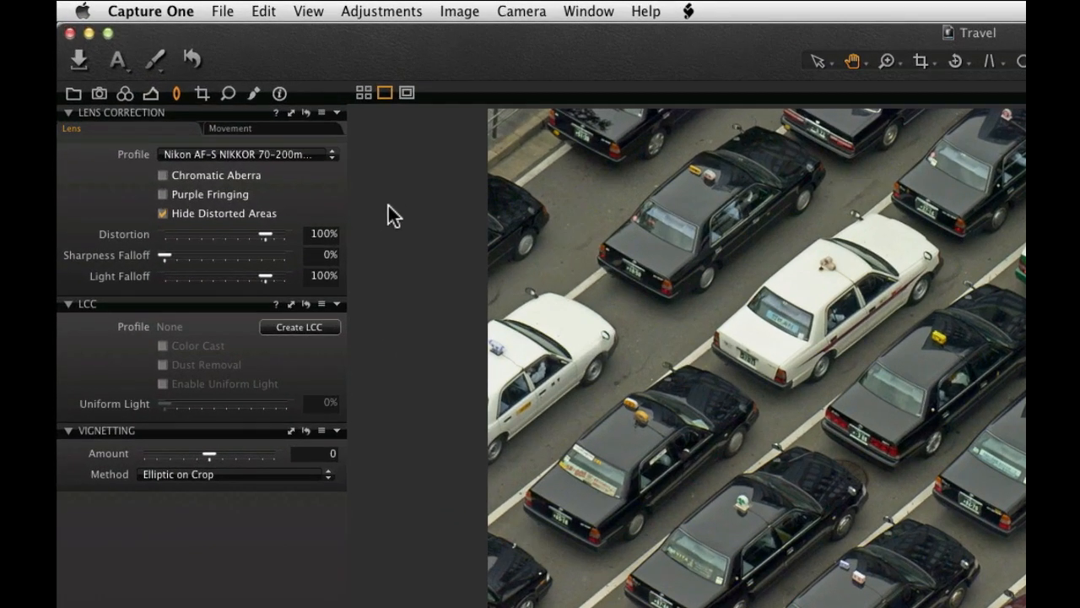
left_click(307, 157)
mouse_move(181, 300)
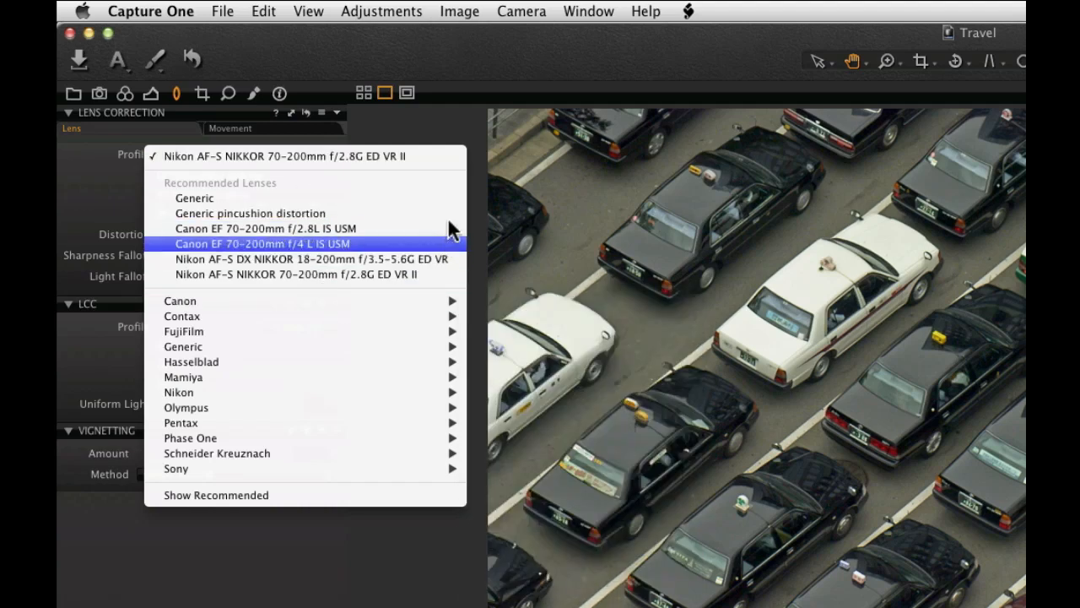
left_click(403, 130)
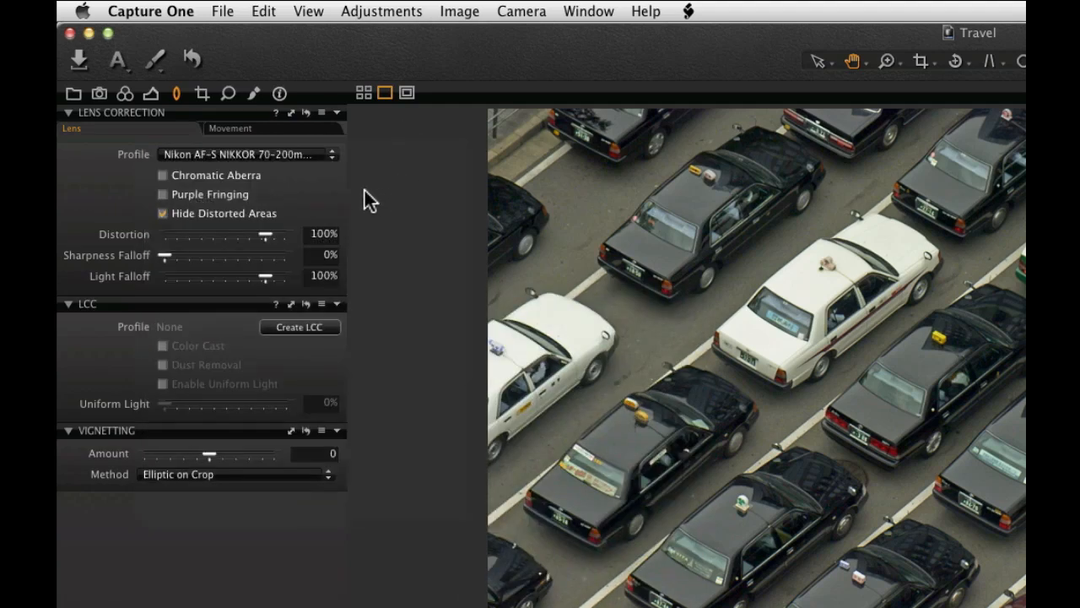
left_click(162, 175)
left_click(163, 194)
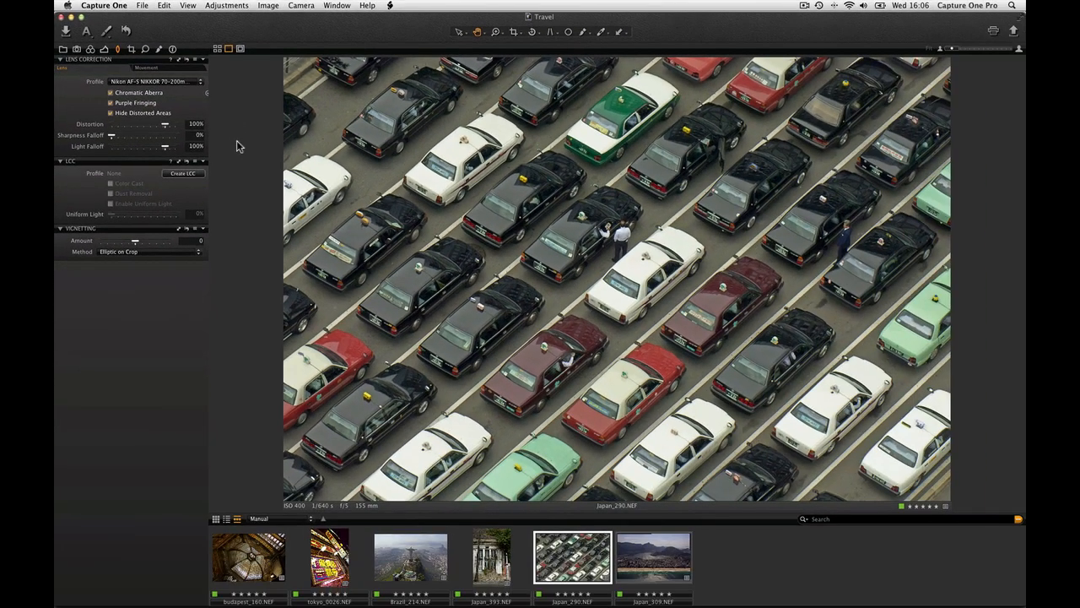
Apply Auto exposure to Japan_309, giving exposure 0.83 and contrast 15.
left_click(644, 561)
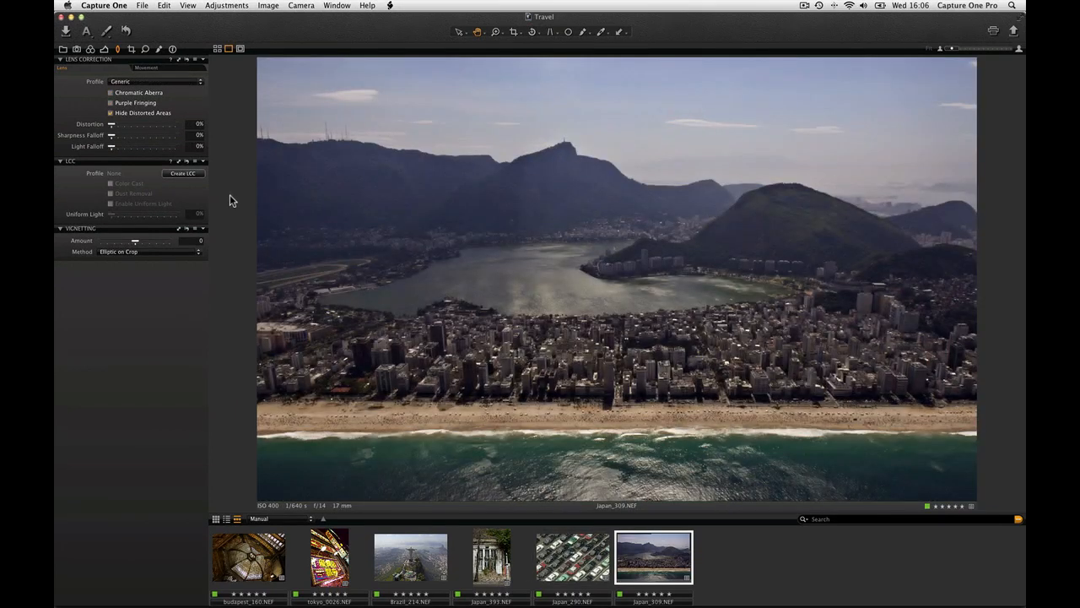
left_click(104, 49)
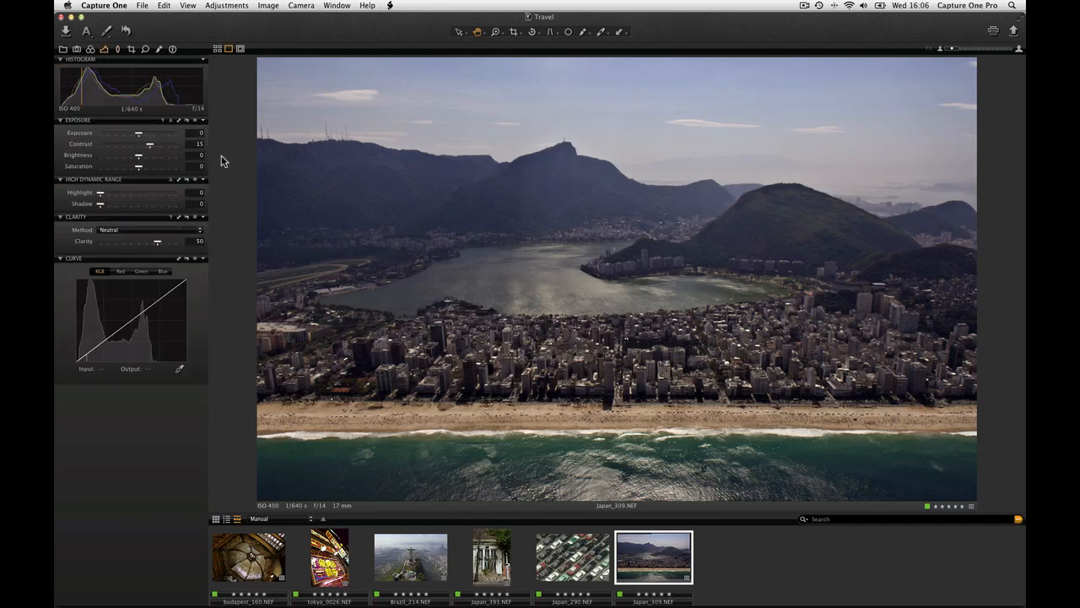
left_click(169, 119)
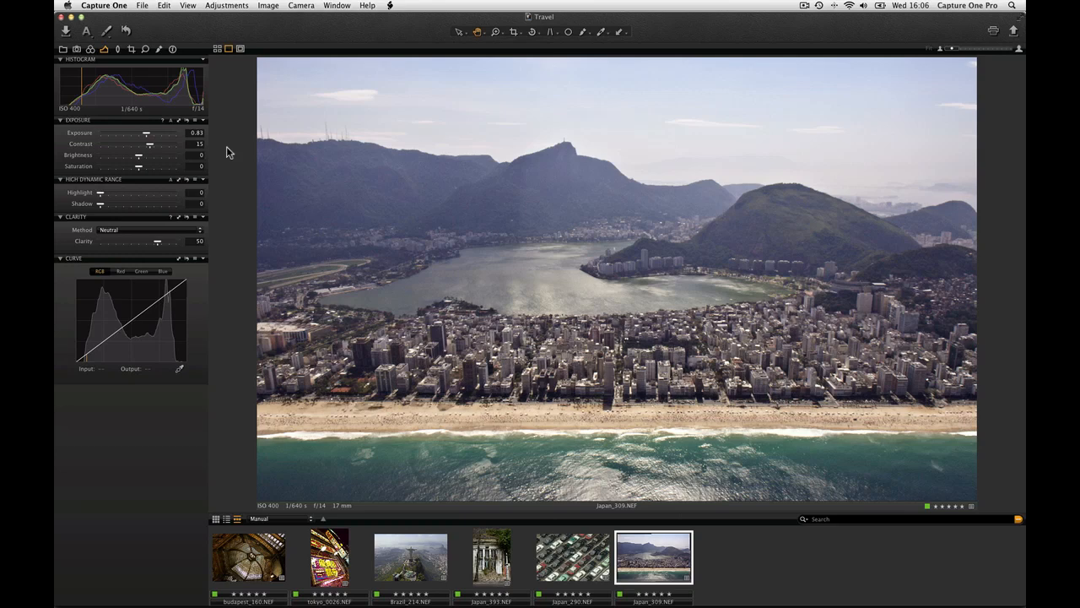
Select all six photos and export them as JPEG at quality 80.
key("super+a")
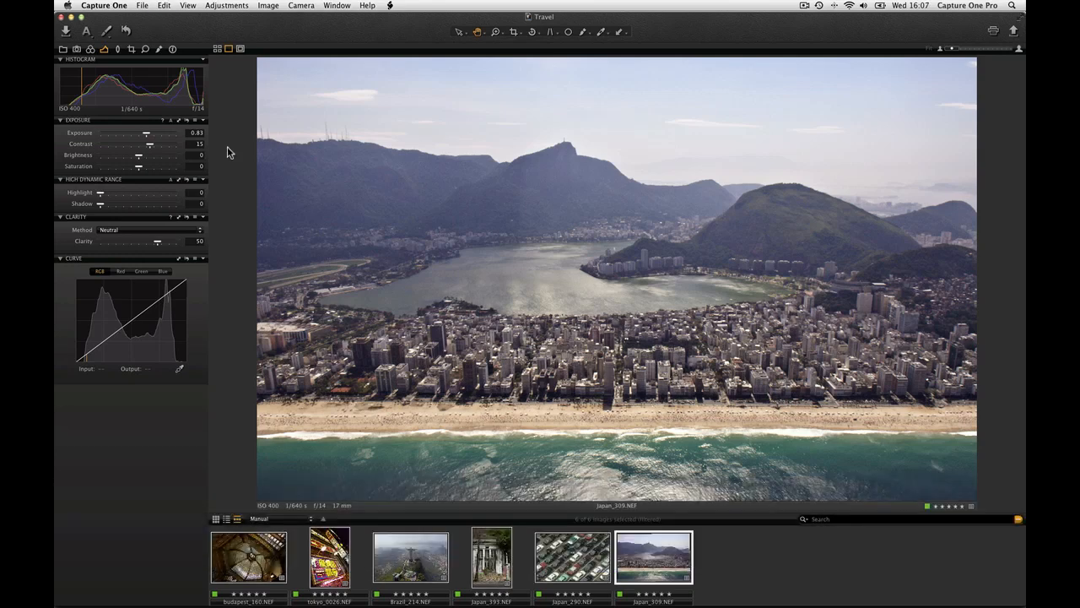
left_click(1019, 48)
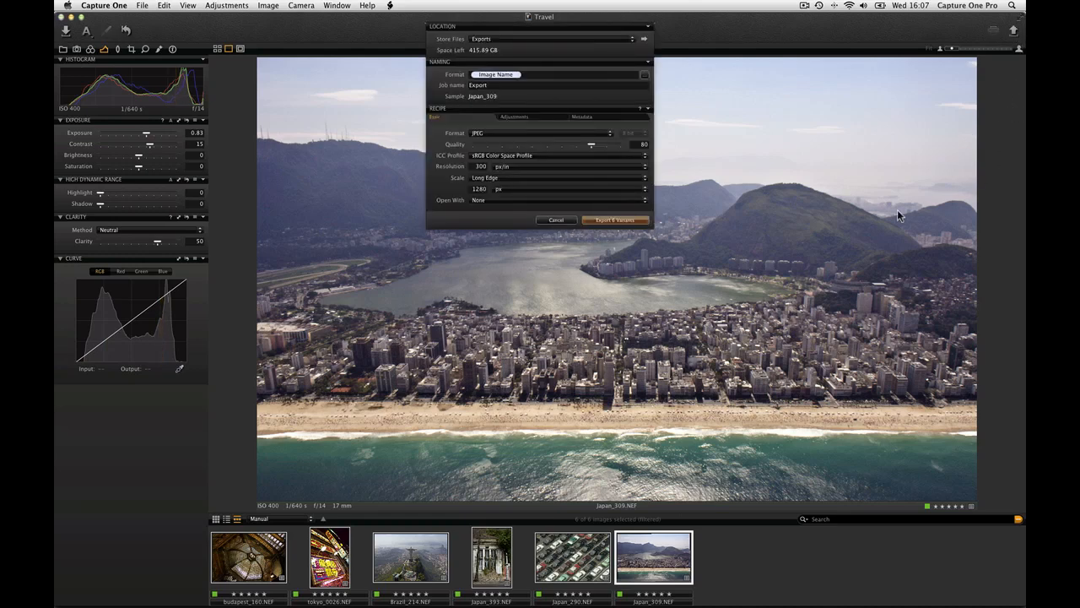
left_click(614, 219)
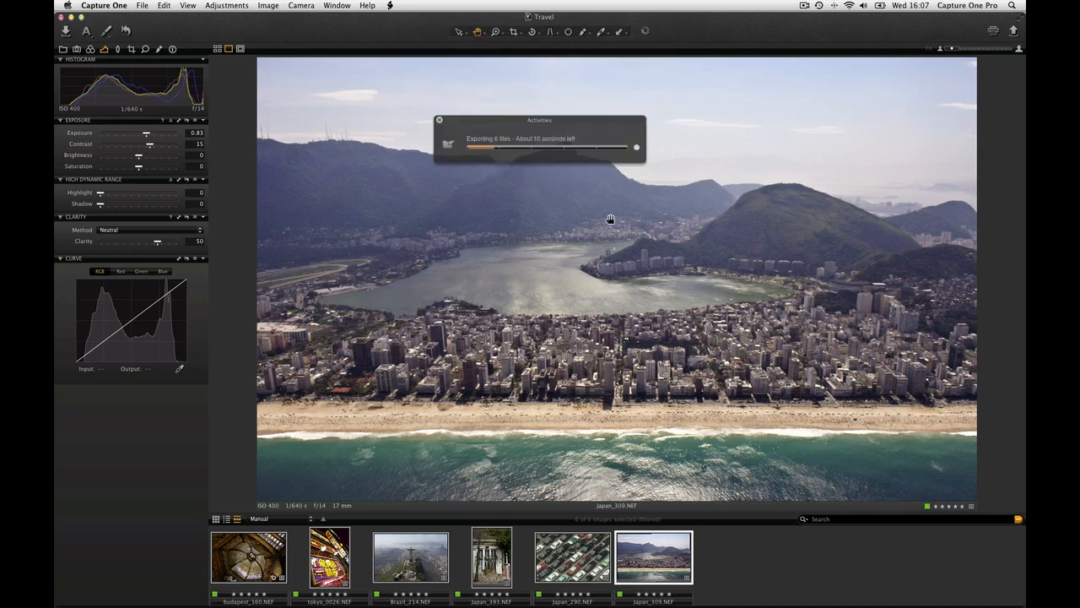